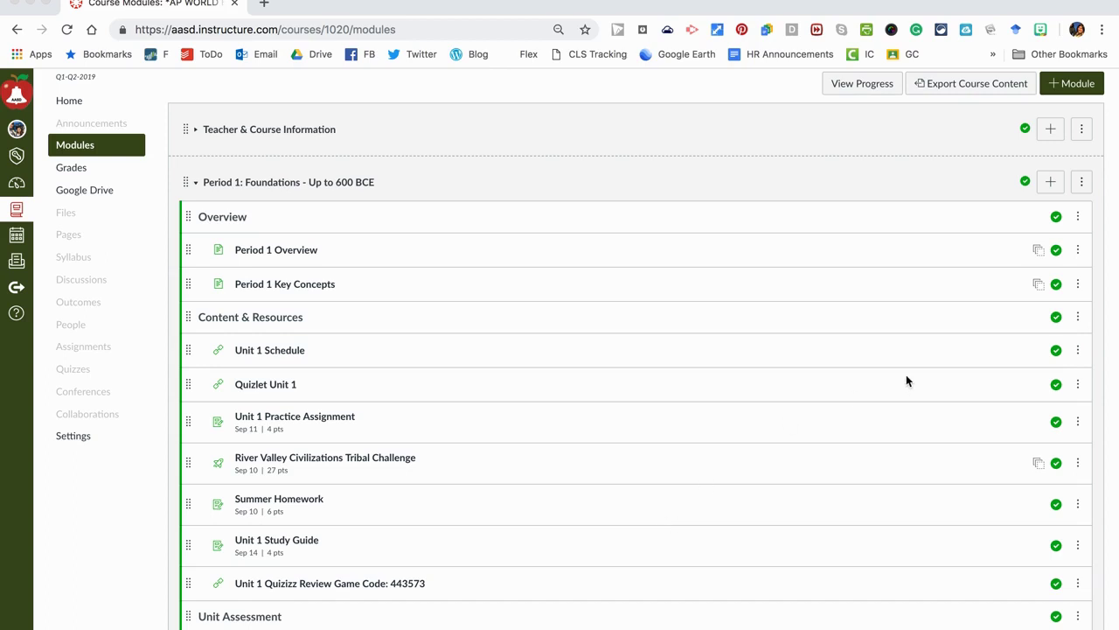
Start adding a new assignment as an item in the Period 1: Foundations - Up to 600 BCE module.
left_click(1051, 186)
left_click(1051, 183)
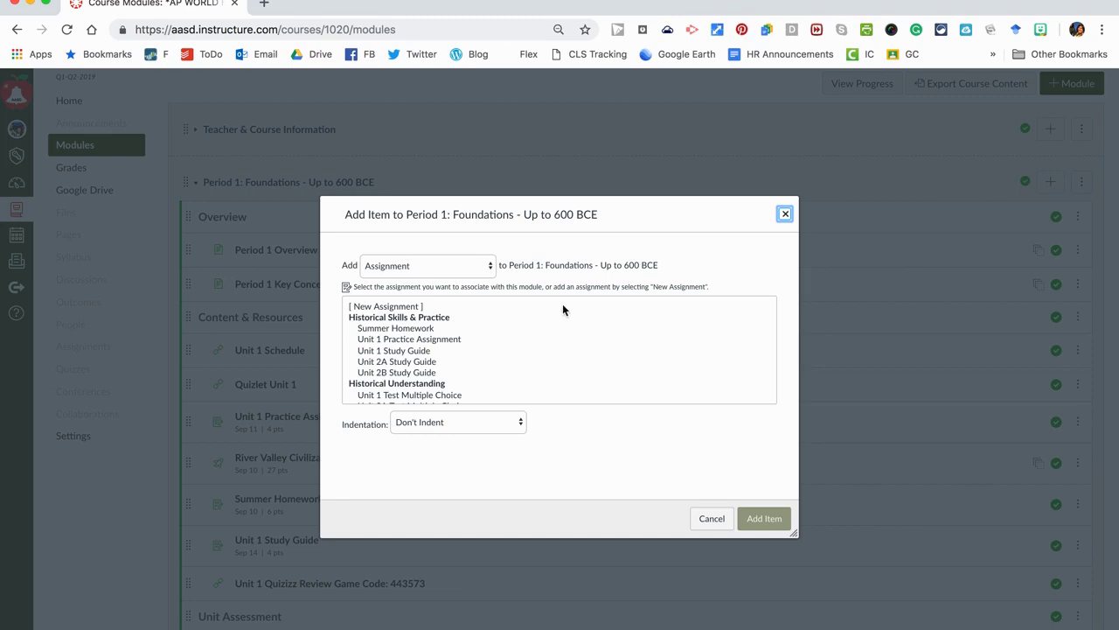
left_click(469, 269)
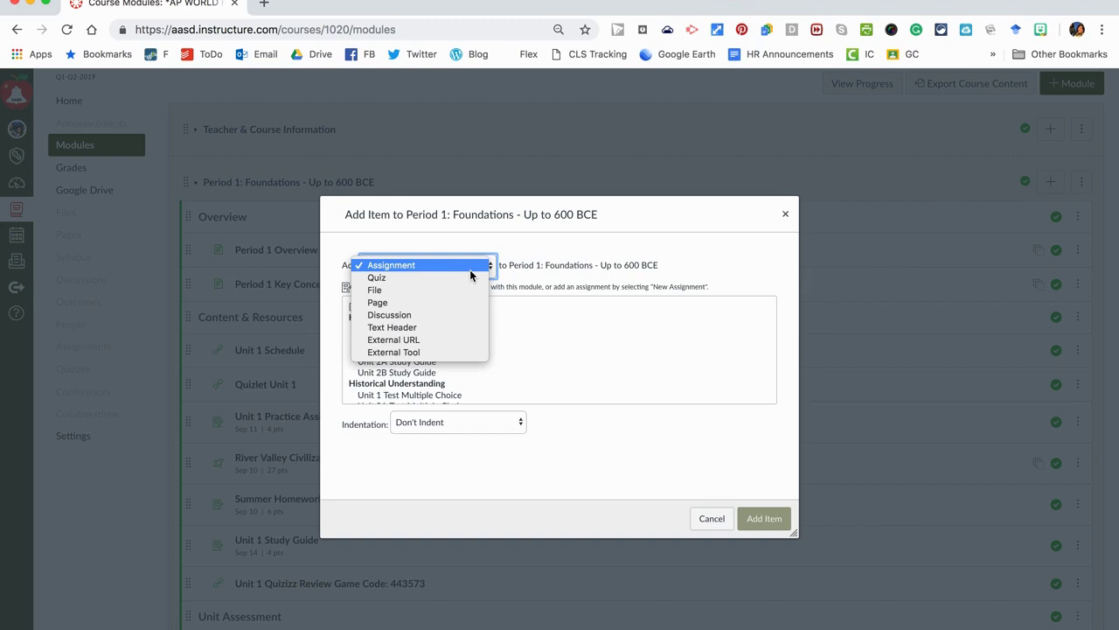
left_click(471, 274)
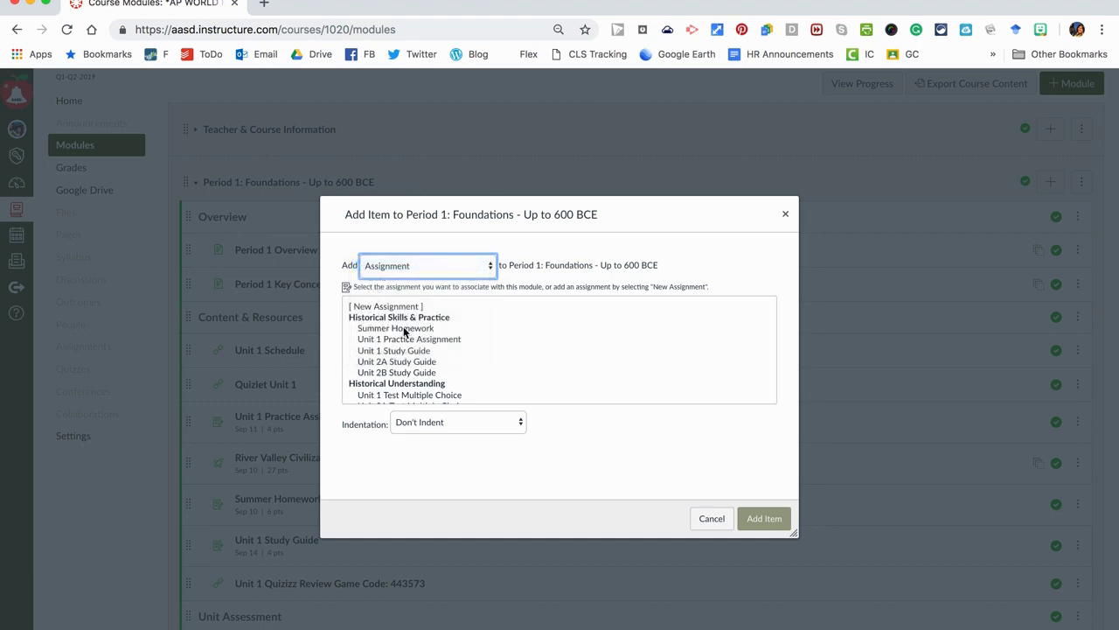
scroll(402, 327, "down", 3)
scroll(403, 329, "up", 3)
left_click(401, 308)
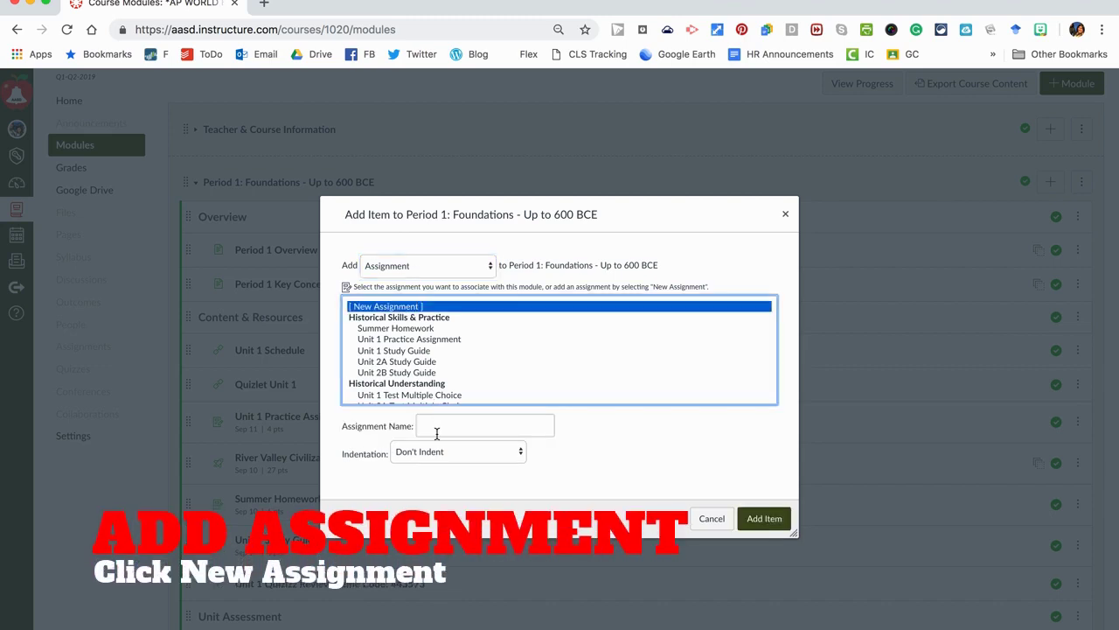
Name the new assignment "Unit 1 Essay", indent it 1 level and add it to the module.
left_click(436, 431)
type("Unit 1 Esay")
key("BackSpace")
key("BackSpace")
type("say")
left_click(452, 462)
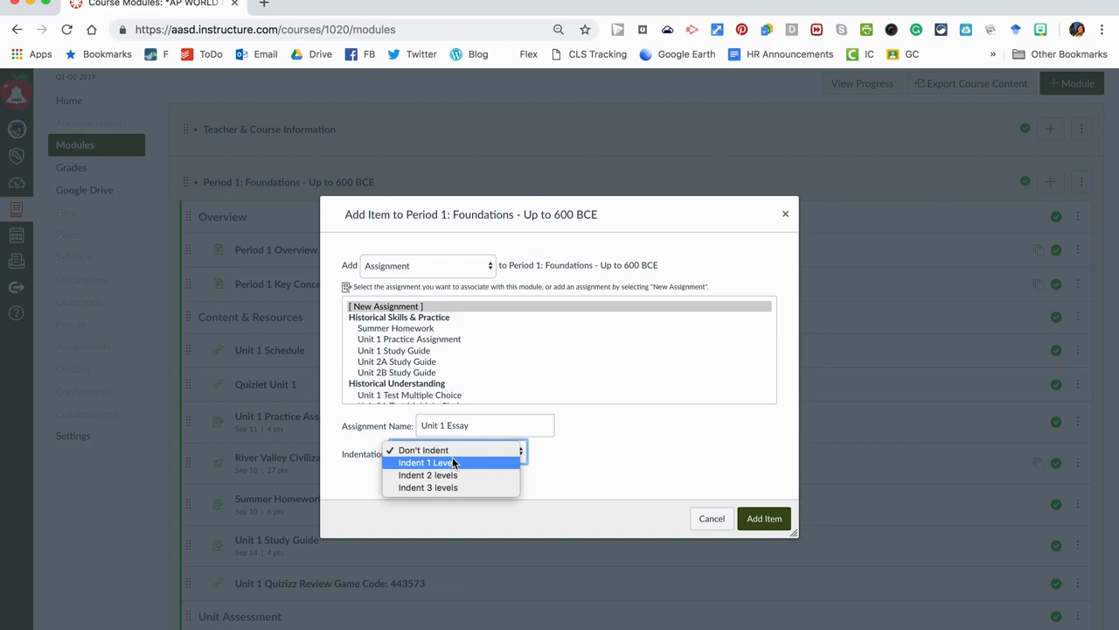
left_click(452, 464)
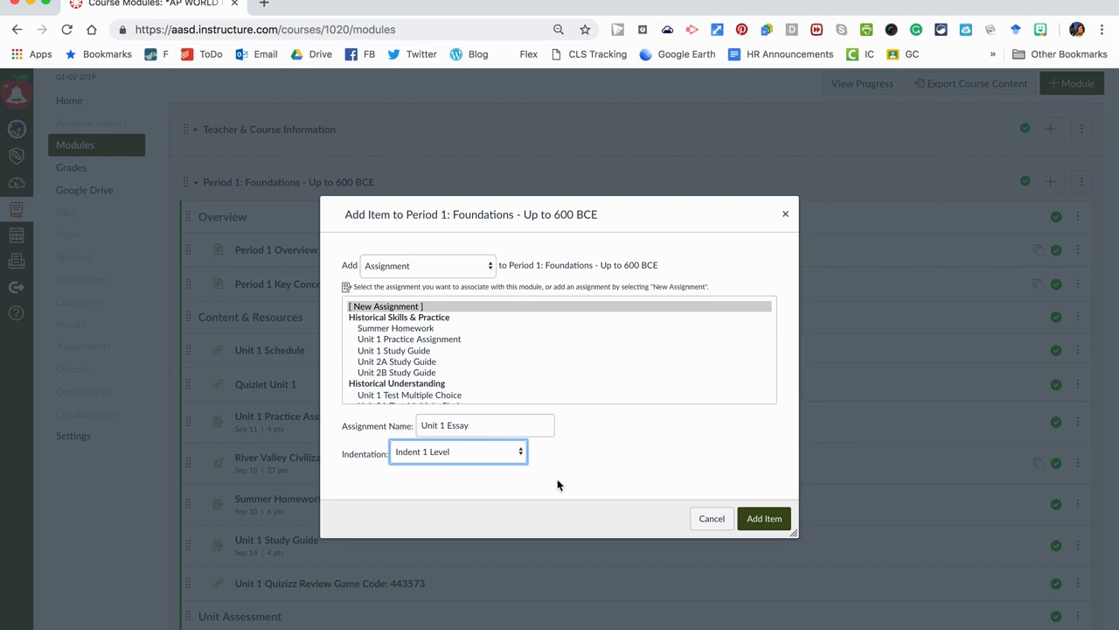
left_click(756, 518)
Open the Unit 1 Essay assignment for editing and enter "Type the directions here." as its description.
scroll(620, 425, "down", 4)
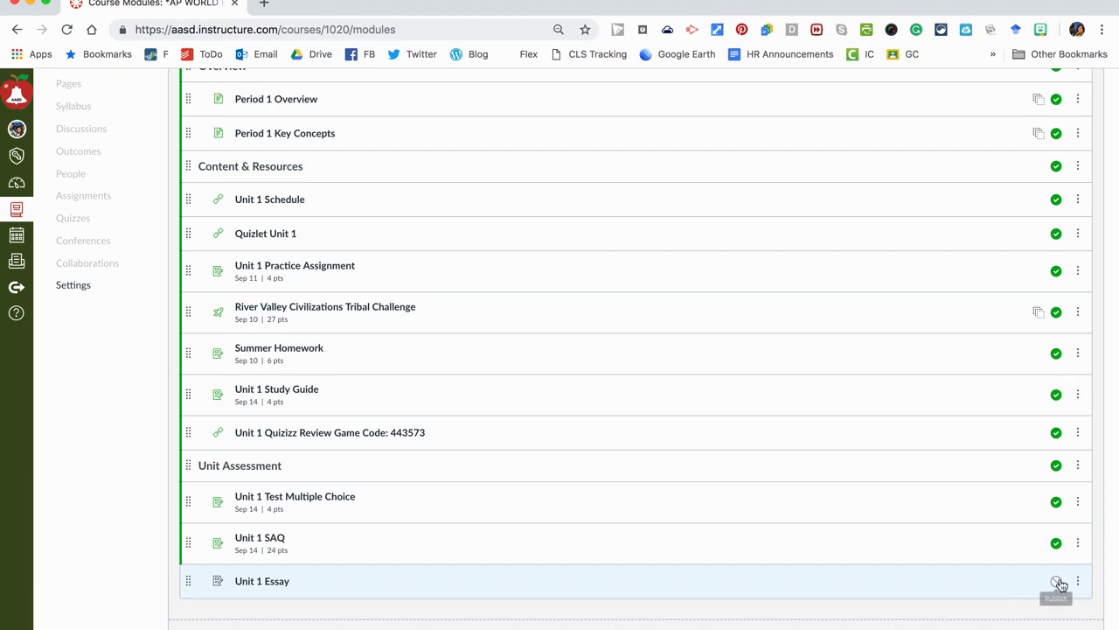
left_click(284, 584)
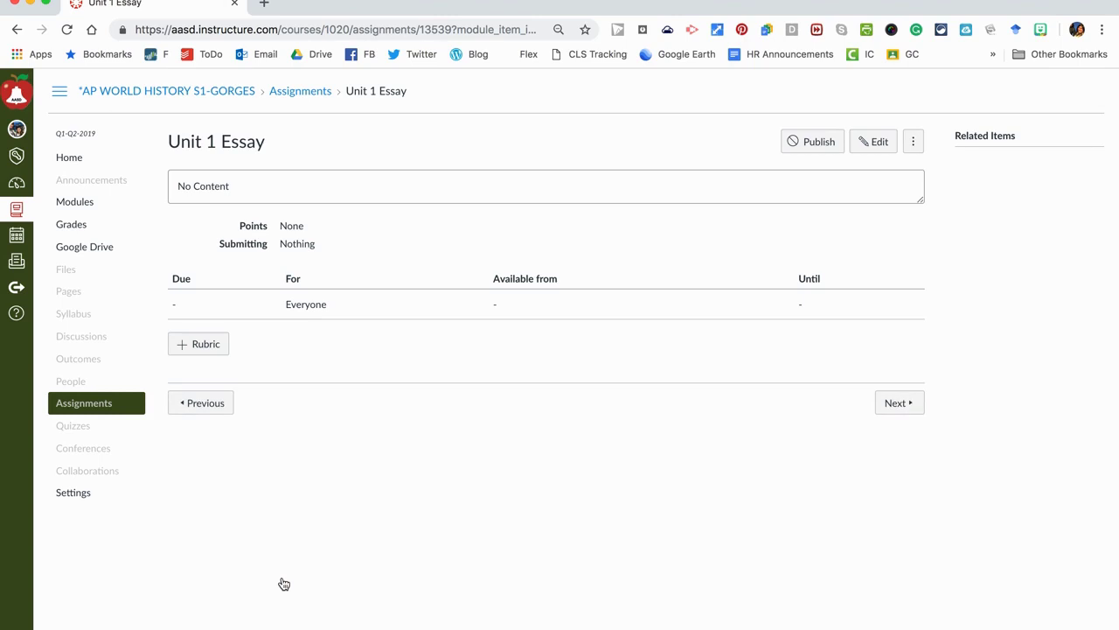
left_click(871, 143)
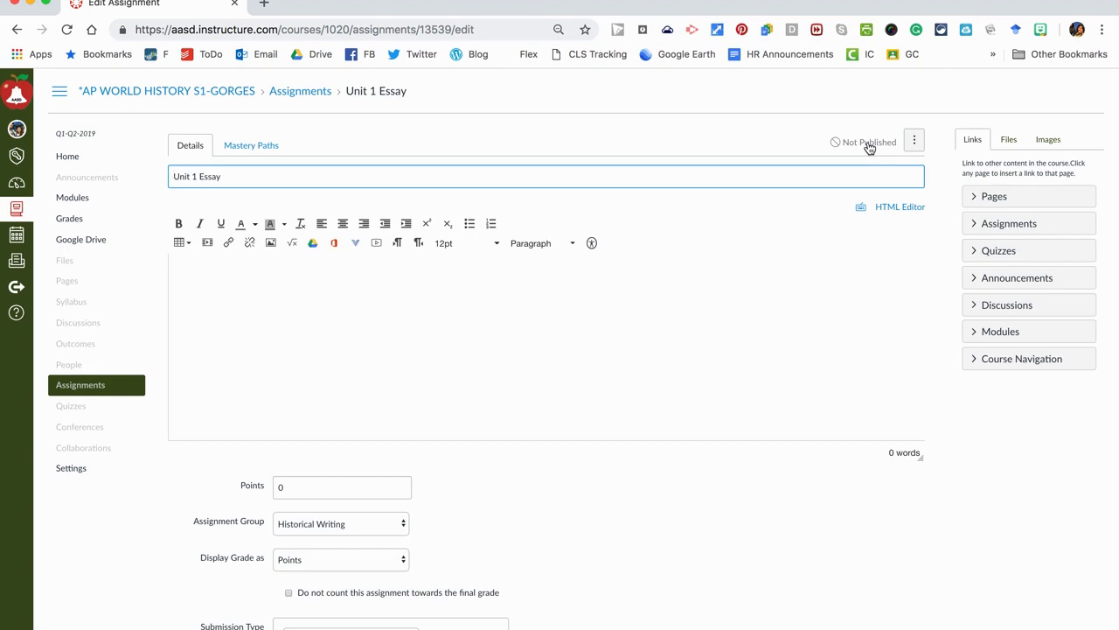
left_click(534, 313)
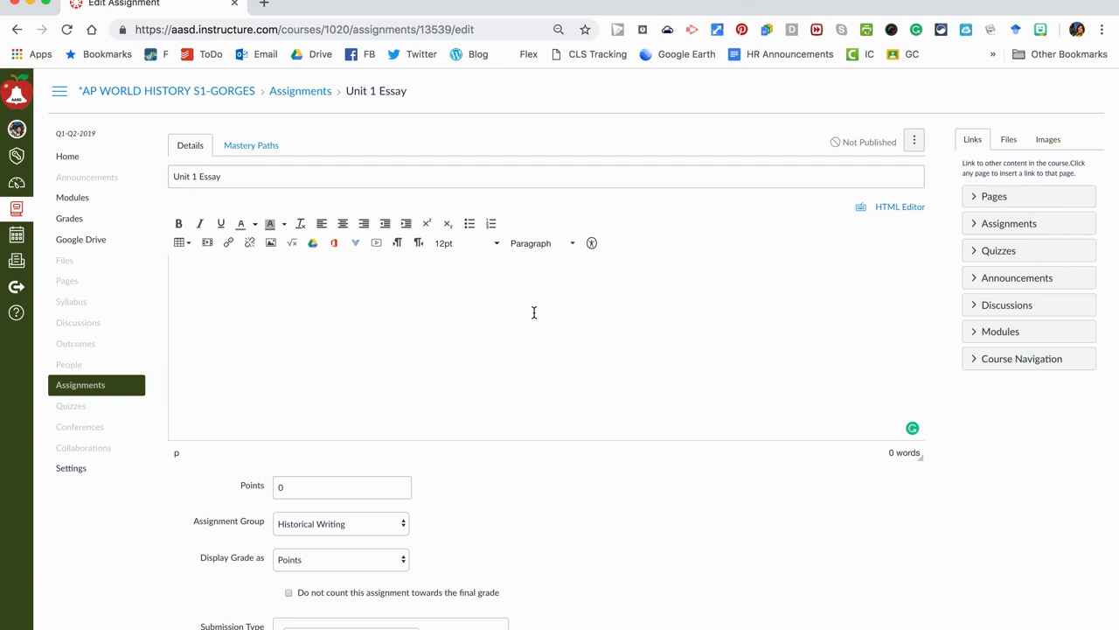
type("Type the directions here.")
Keep the essay in the Historical Writing assignment group and display its grade as Letter Grade.
scroll(302, 370, "down", 1)
scroll(445, 488, "down", 3)
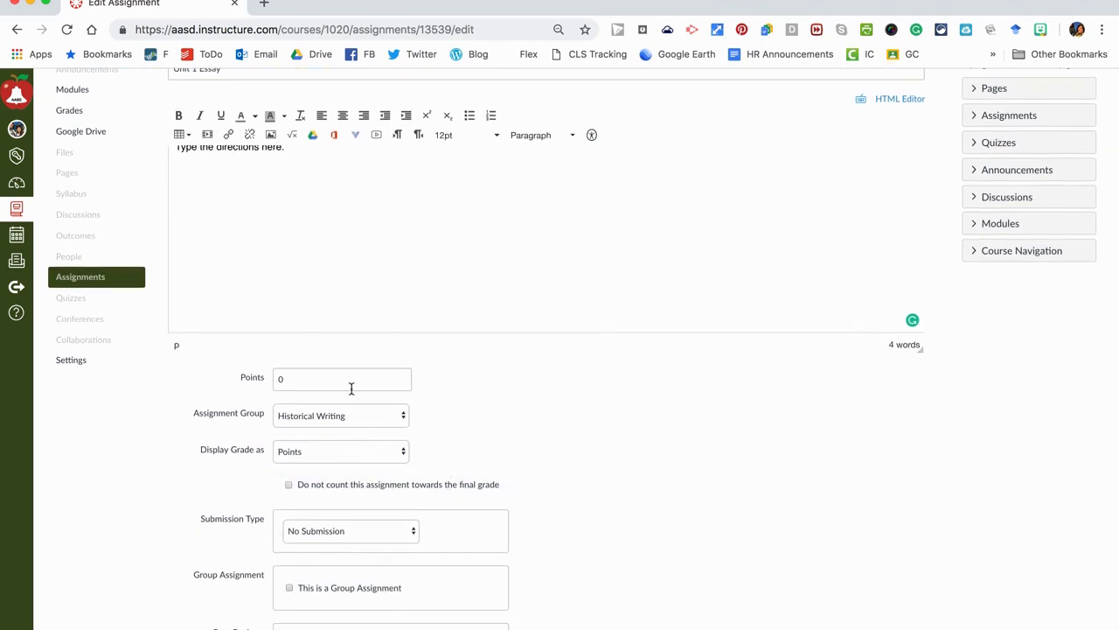
left_click(341, 379)
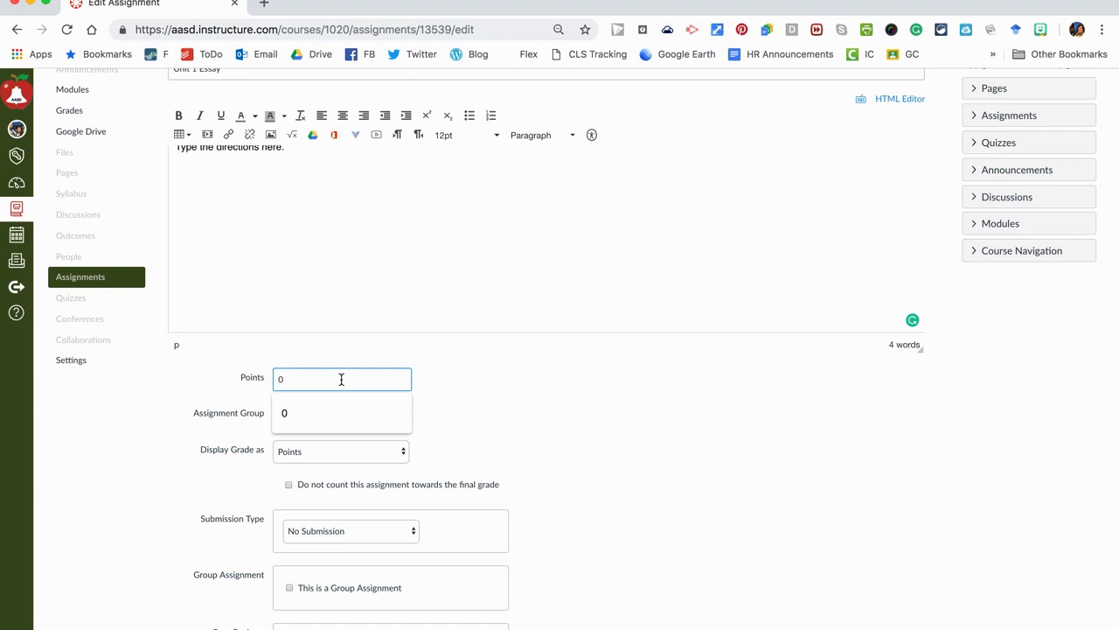
left_click(490, 403)
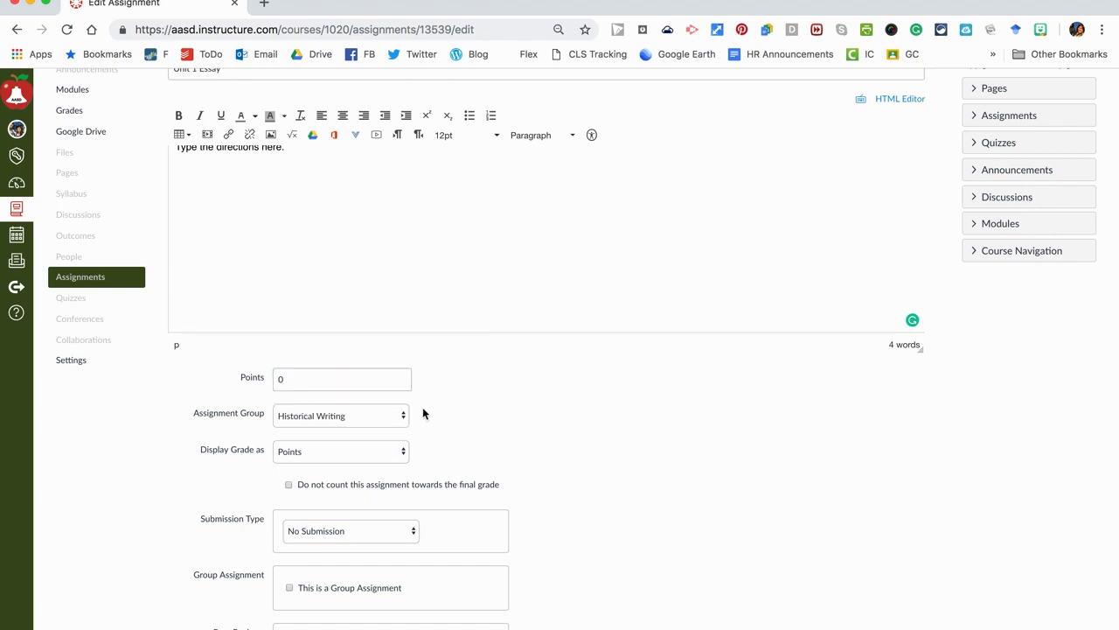
left_click(382, 415)
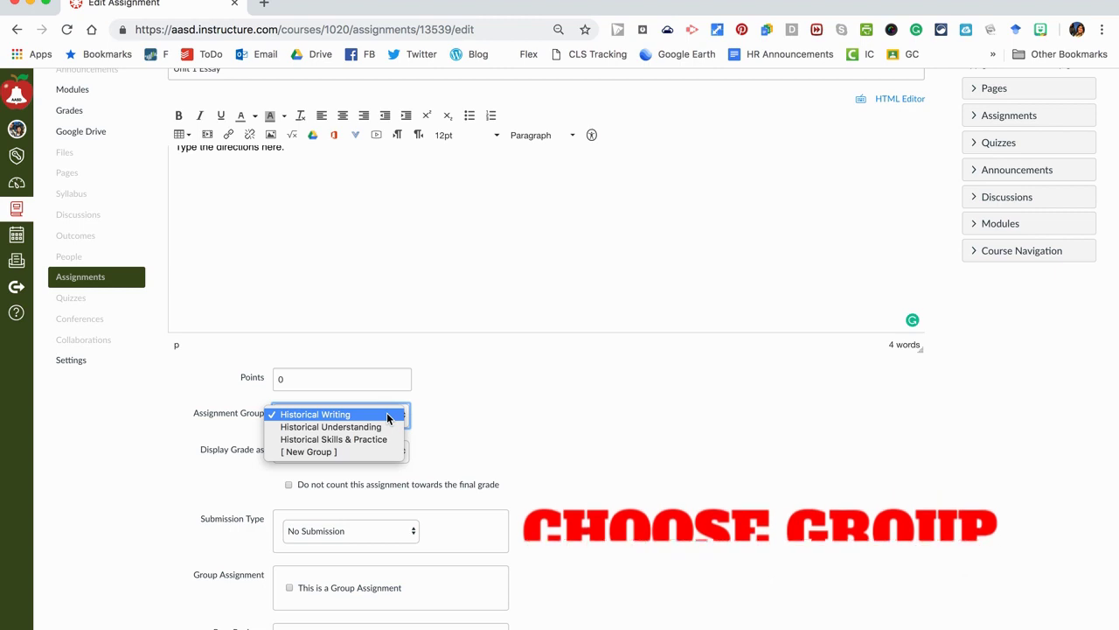
left_click(389, 417)
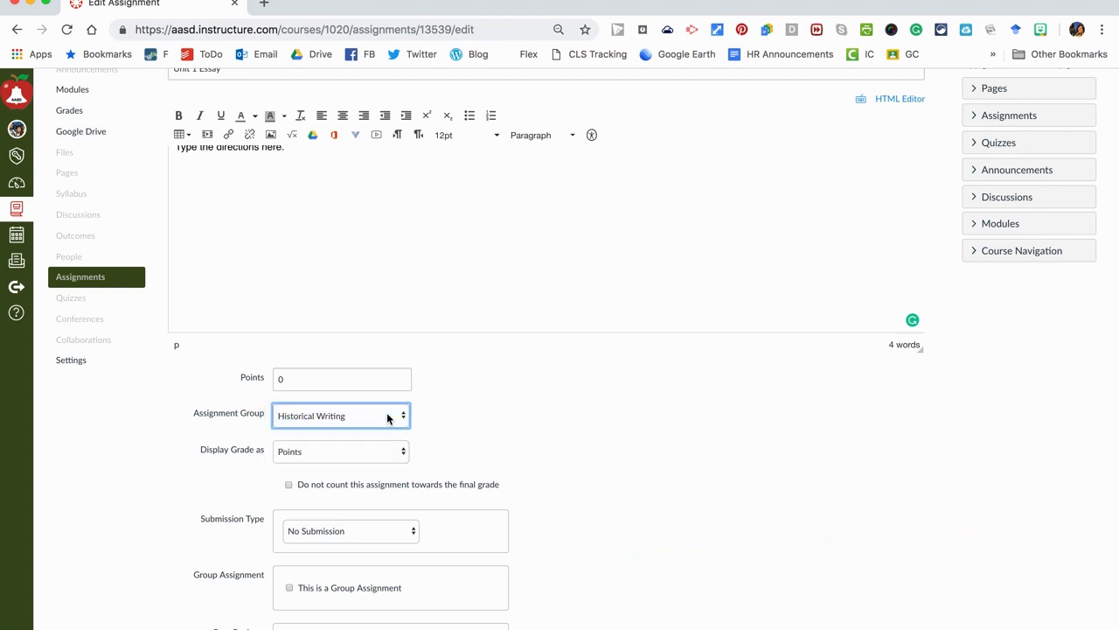
left_click(370, 451)
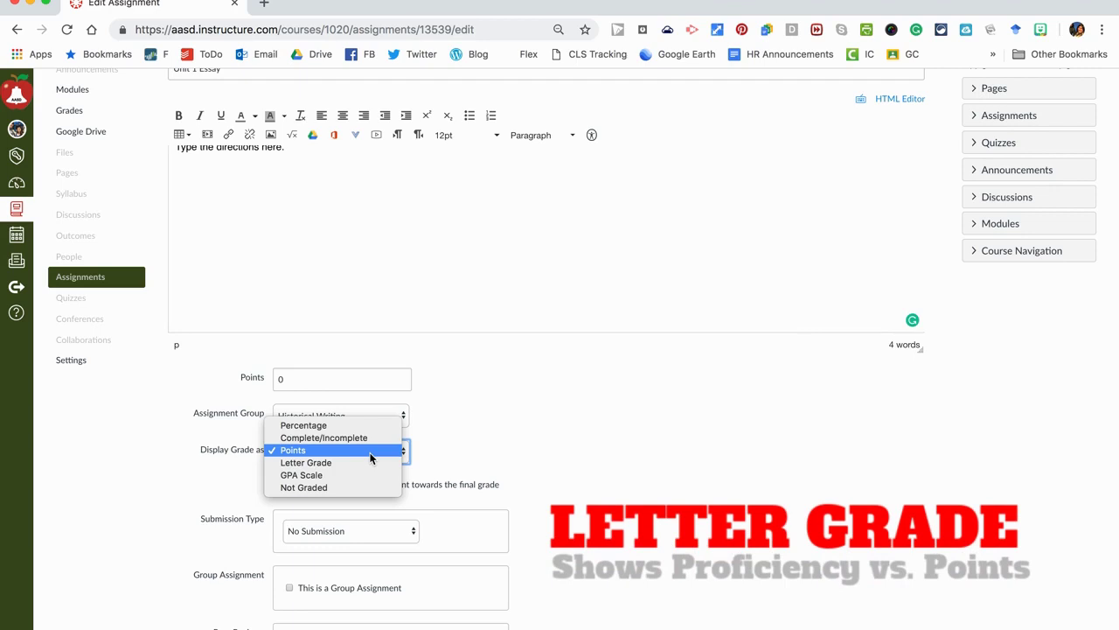
left_click(371, 462)
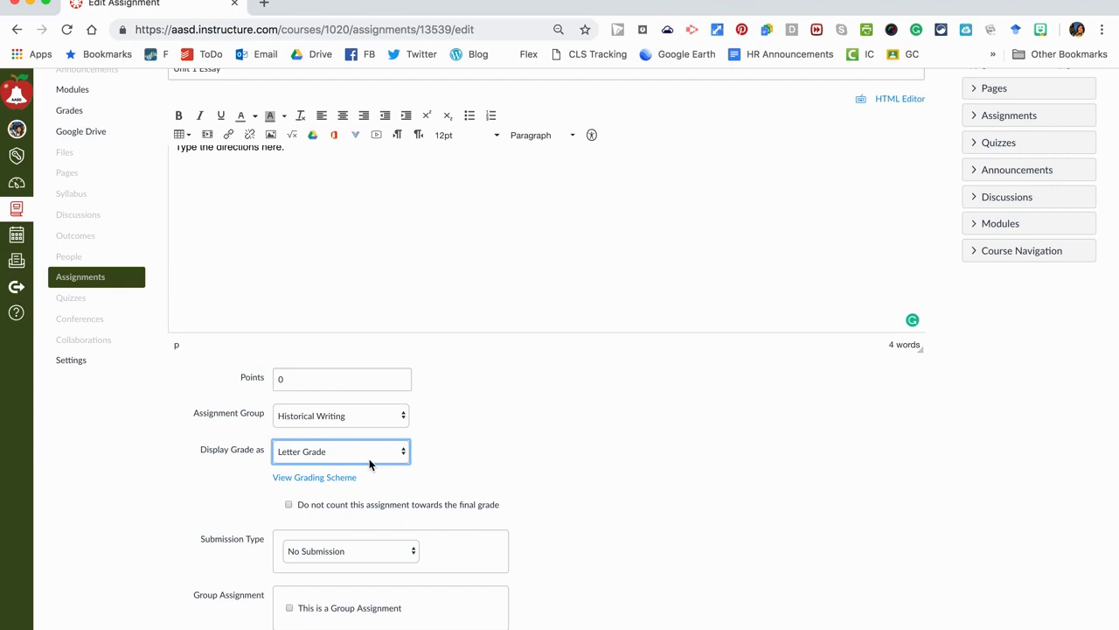
Set the submission type to Online, allowing file uploads and website URL entries.
scroll(427, 492, "down", 3)
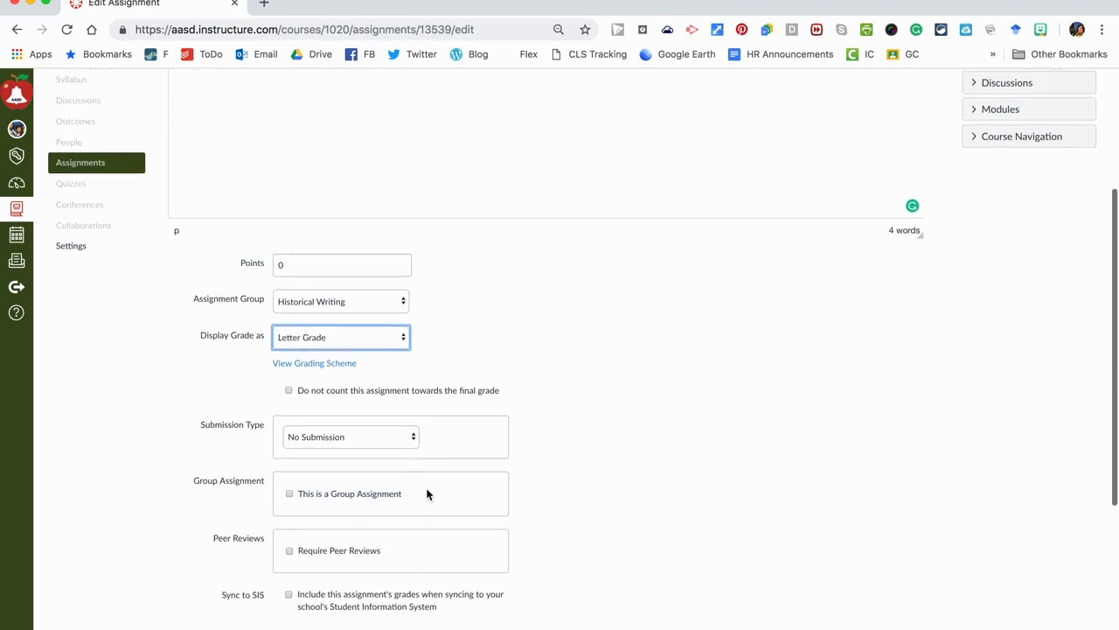
left_click(359, 436)
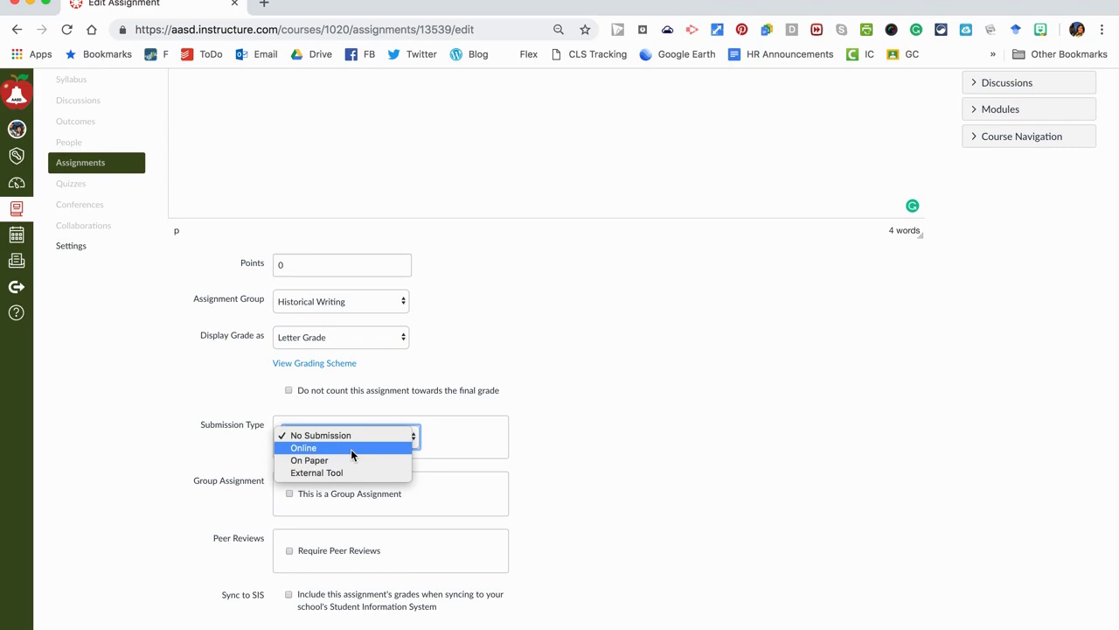
left_click(351, 449)
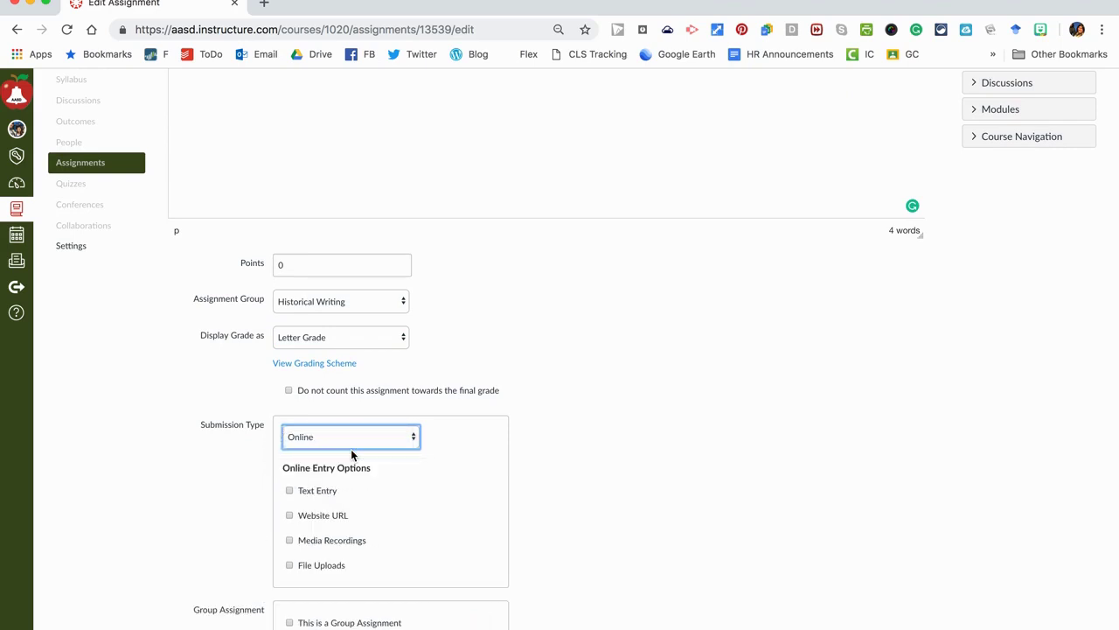
left_click(324, 565)
left_click(327, 518)
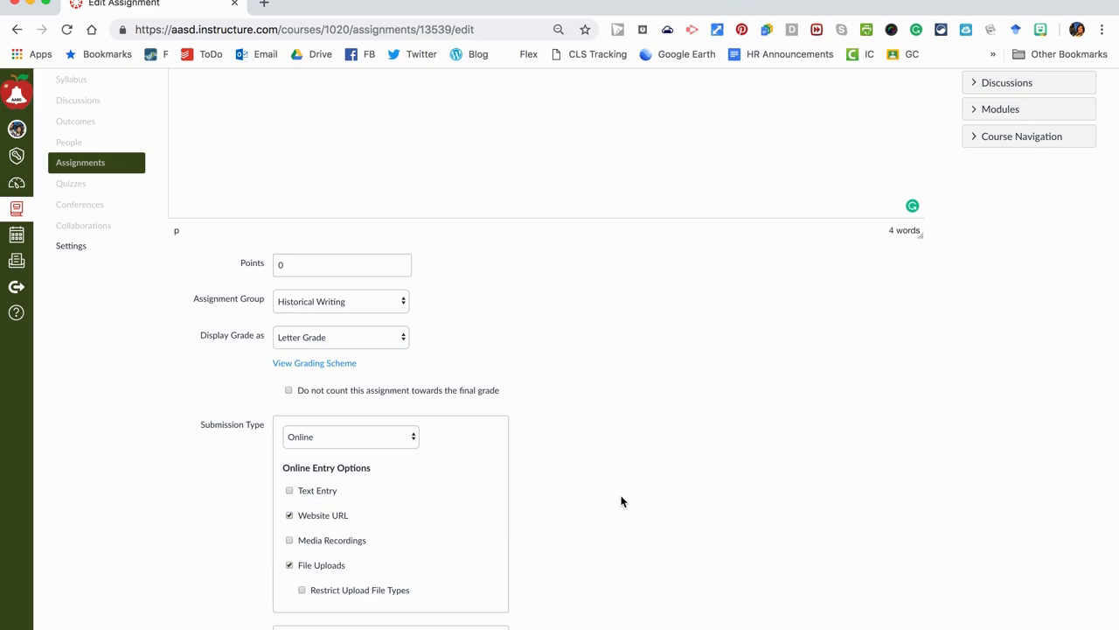
Set the assignment's due date to October 5, 2018 for everyone and save it without publishing.
scroll(622, 500, "down", 2)
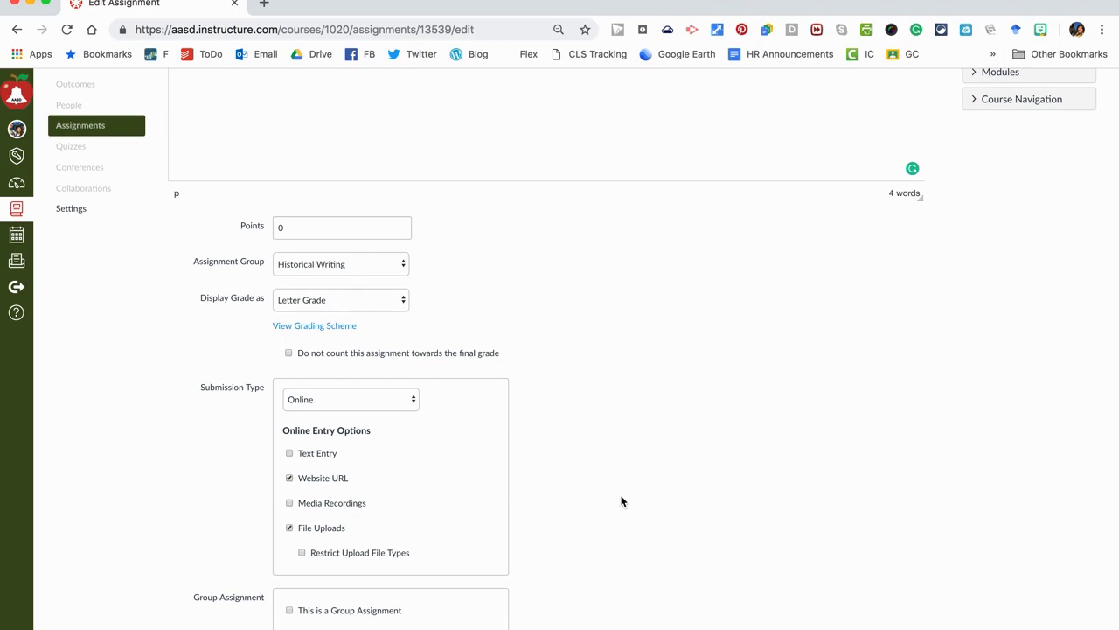
scroll(621, 500, "down", 5)
scroll(621, 501, "down", 5)
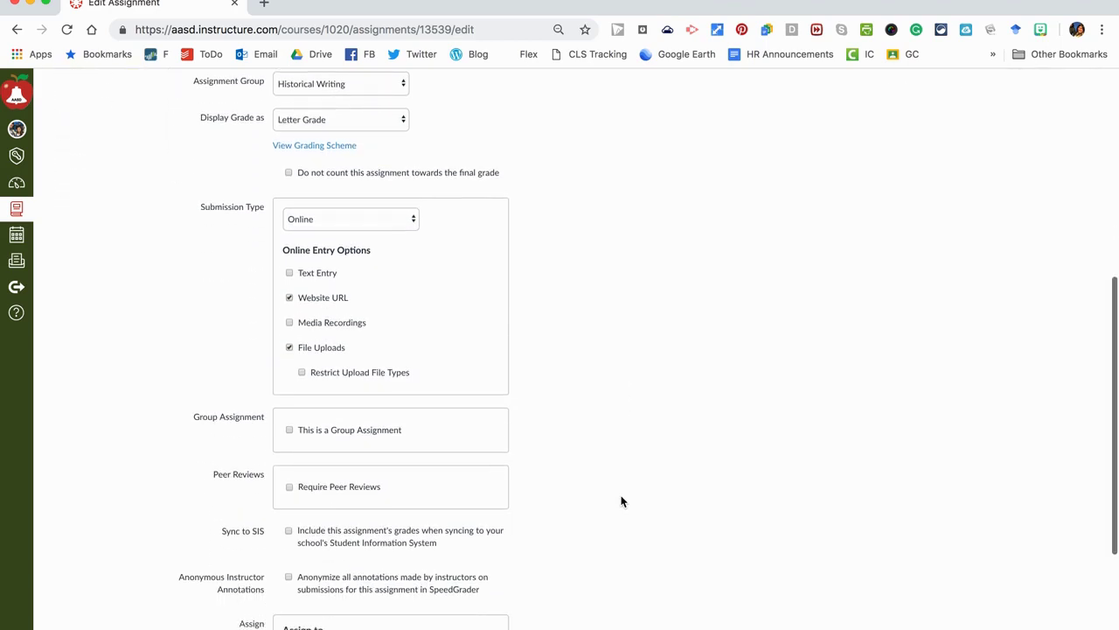
scroll(559, 348, "down", 4)
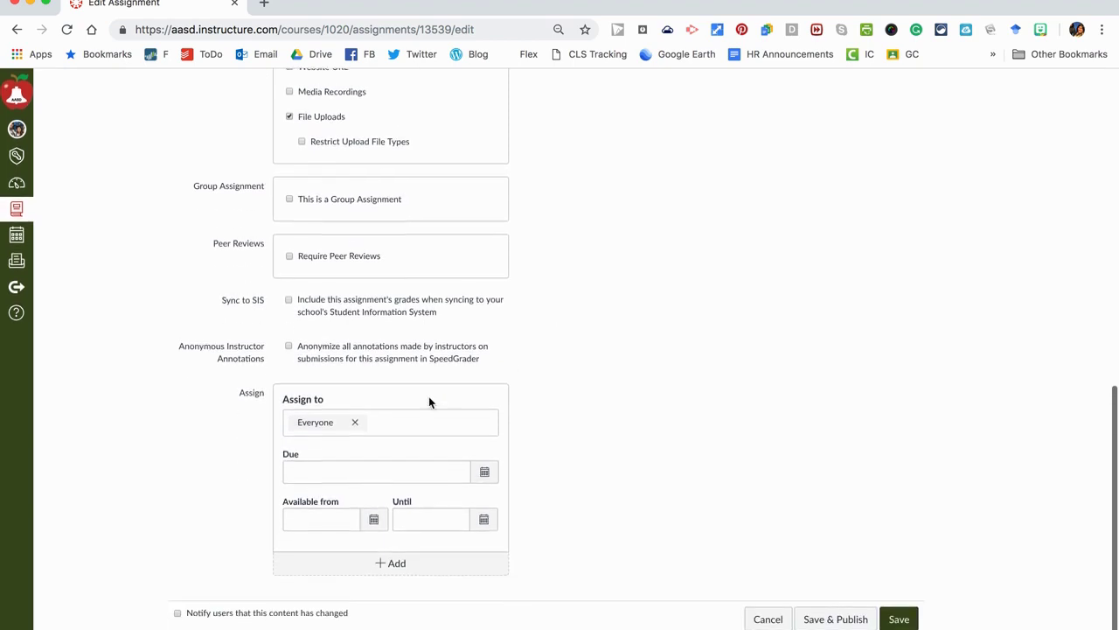
left_click(485, 477)
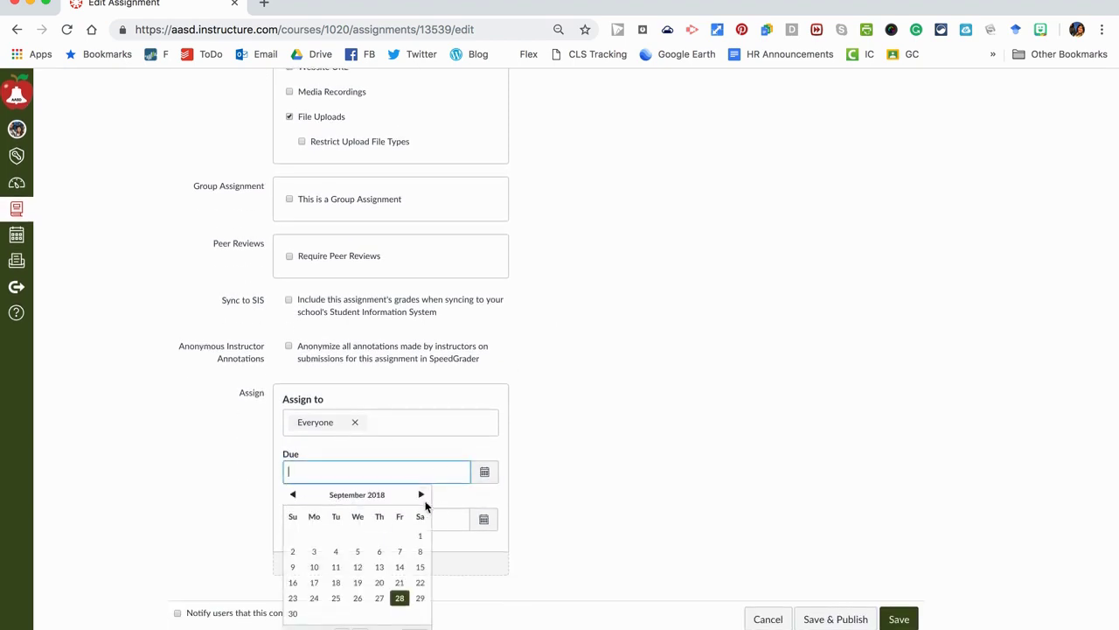
left_click(422, 496)
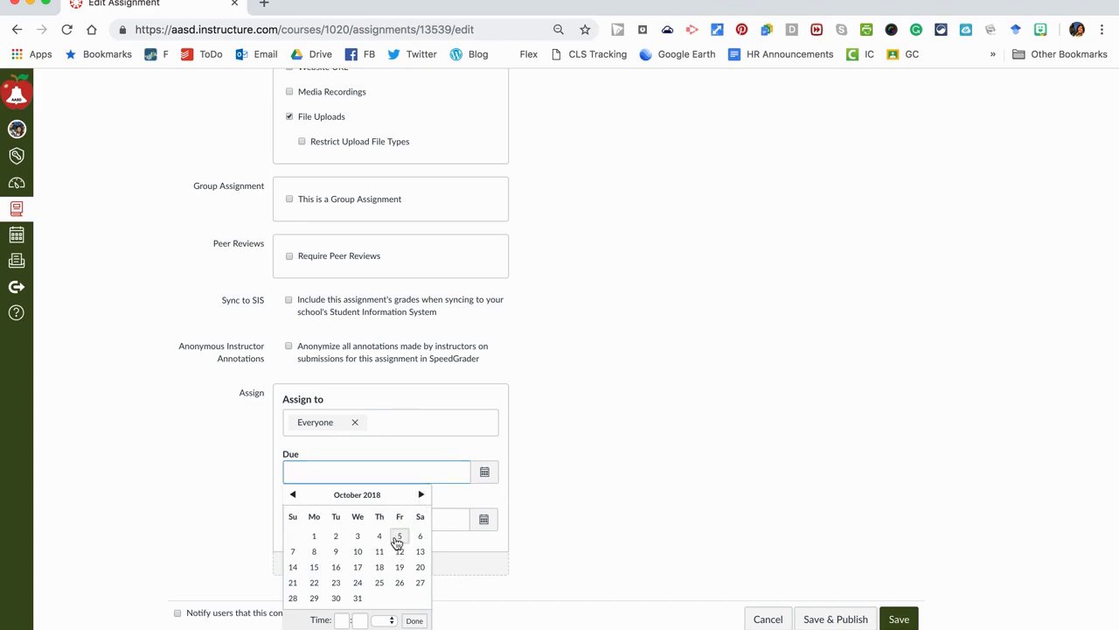
left_click(400, 535)
left_click(576, 512)
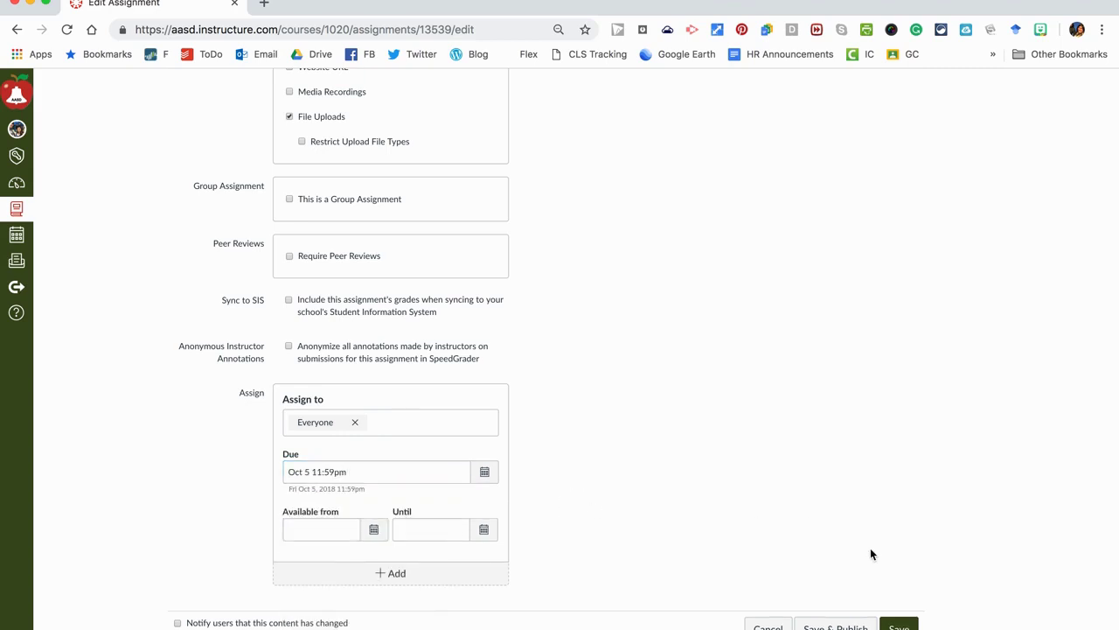
left_click(901, 624)
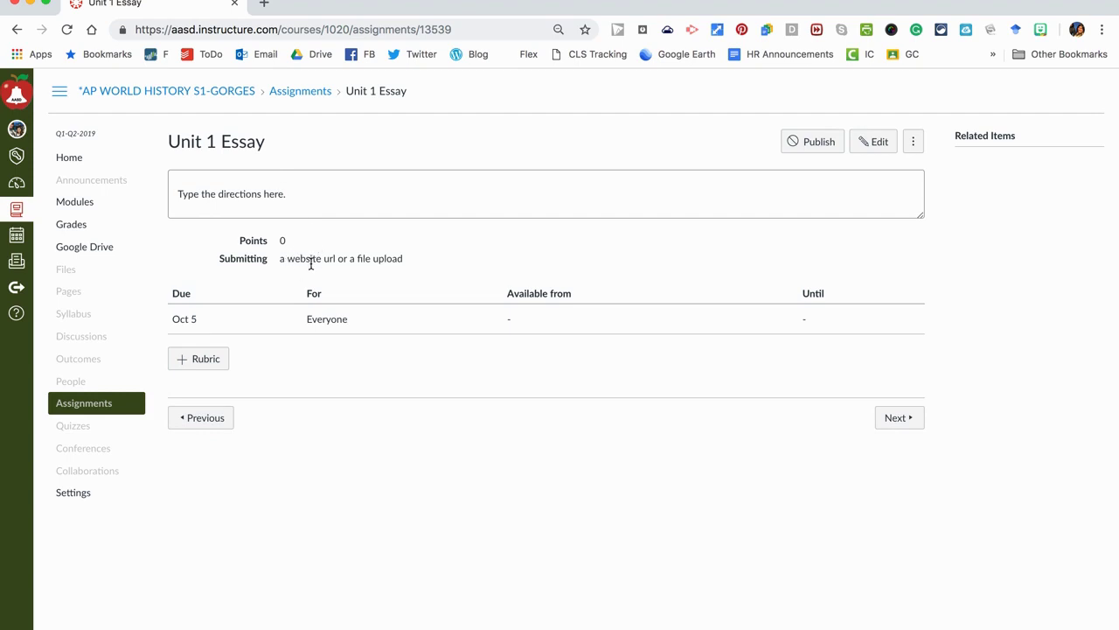
Attach the existing LEQ Rubric to the Unit 1 Essay assignment and look over its criteria and ratings.
left_click(205, 360)
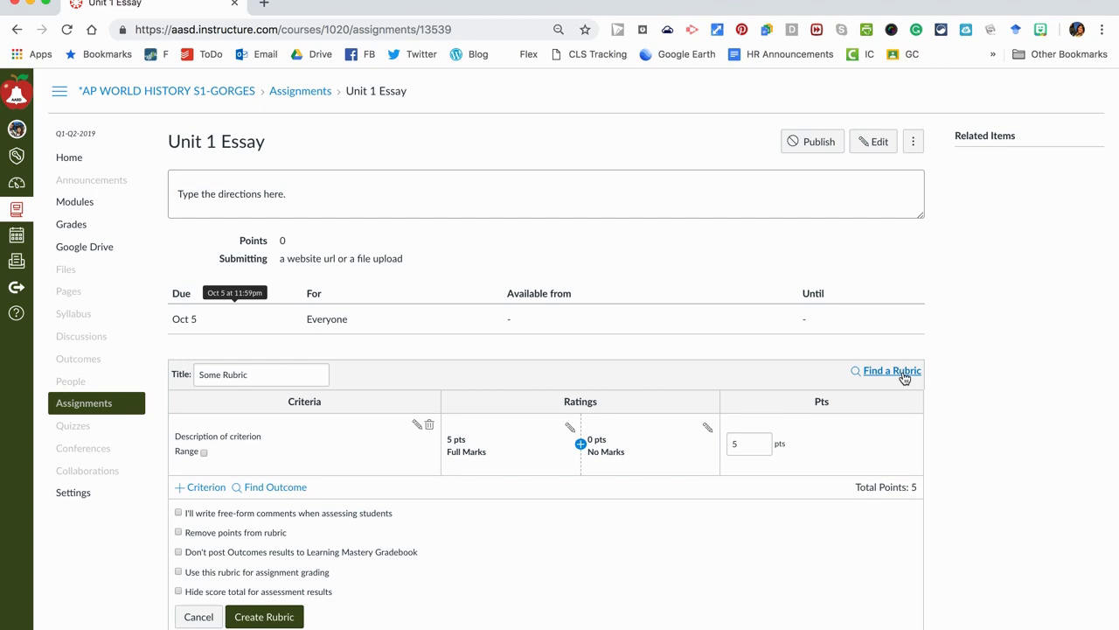
left_click(903, 374)
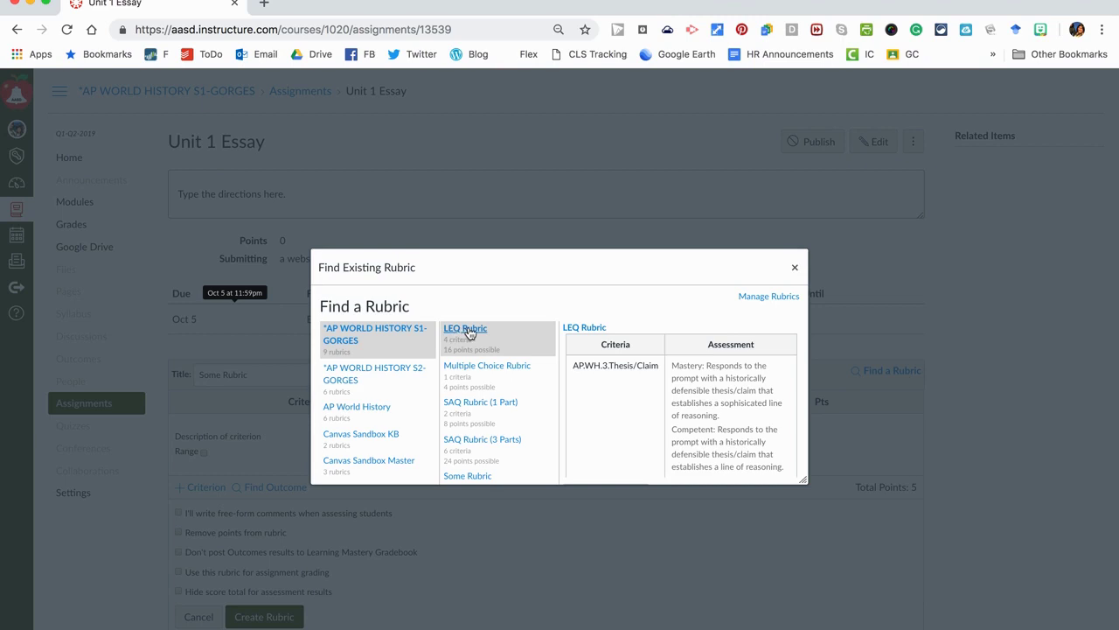
left_click(469, 331)
scroll(641, 356, "down", 5)
scroll(641, 357, "down", 5)
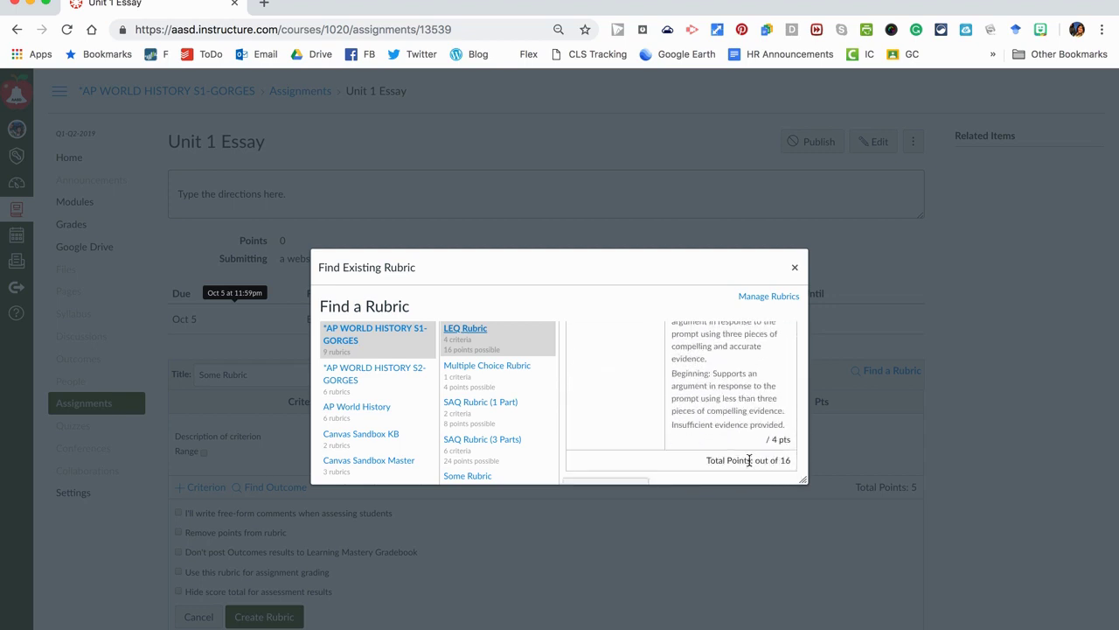
left_click_drag(803, 480, 814, 511)
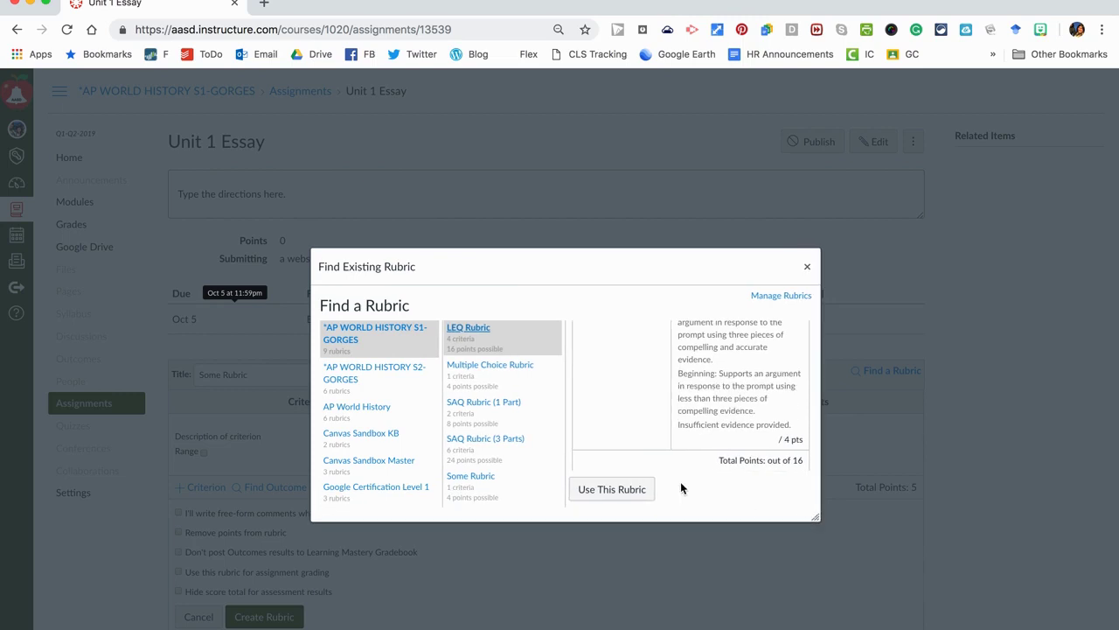
left_click(641, 488)
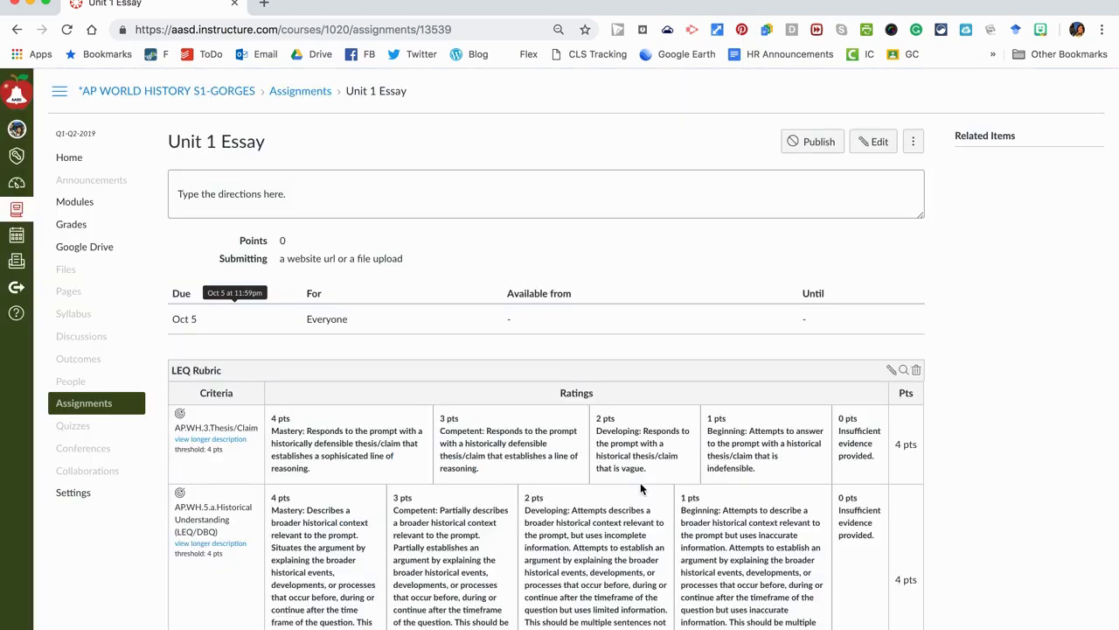
scroll(641, 489, "down", 7)
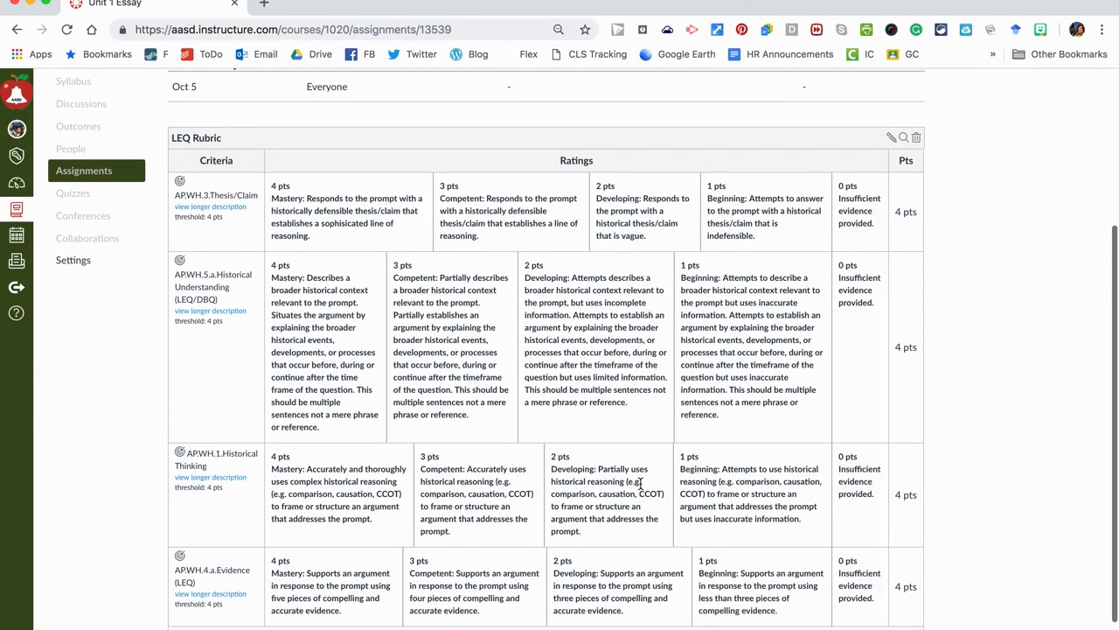
scroll(247, 386, "up", 2)
scroll(785, 337, "down", 3)
scroll(913, 423, "up", 5)
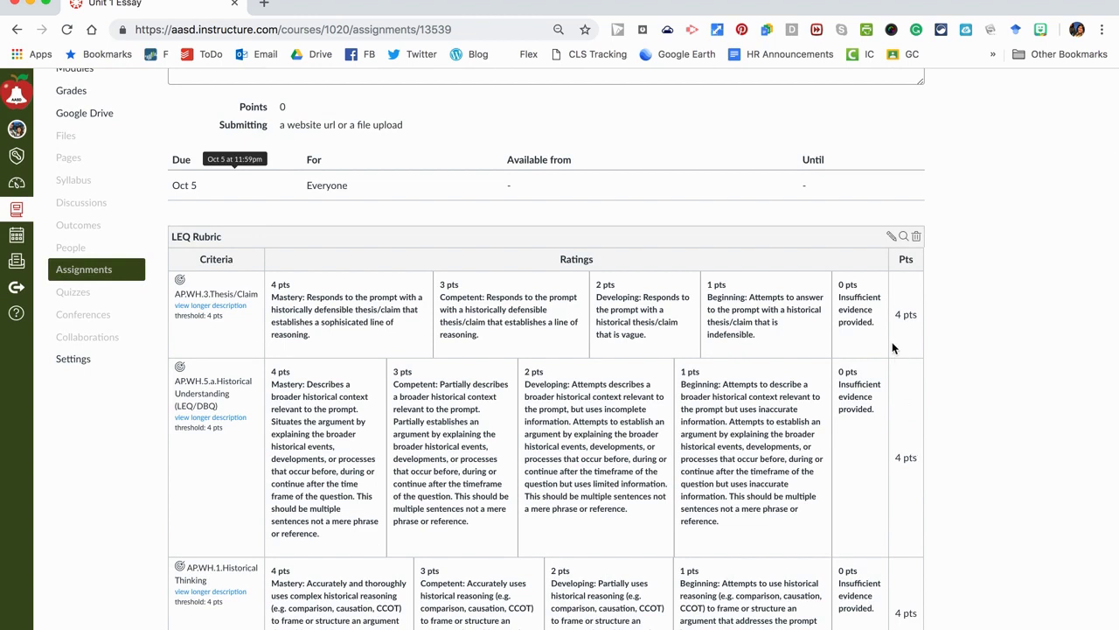
Set the attached LEQ Rubric to be used for assignment grading and change the assignment's points to match the rubric's 16.
left_click(890, 238)
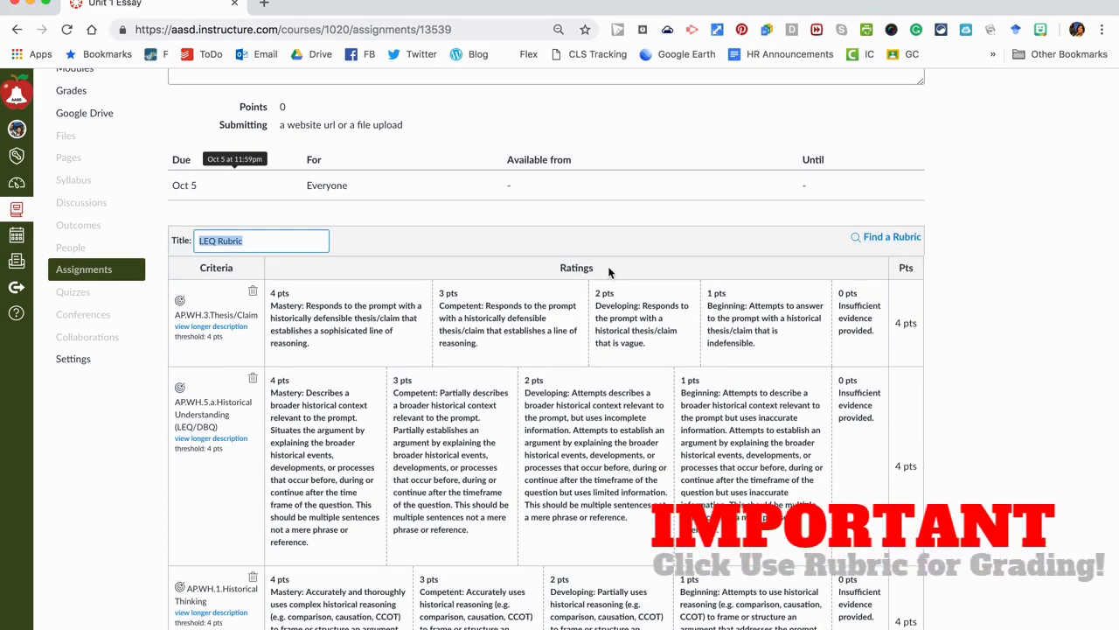
scroll(609, 272, "down", 8)
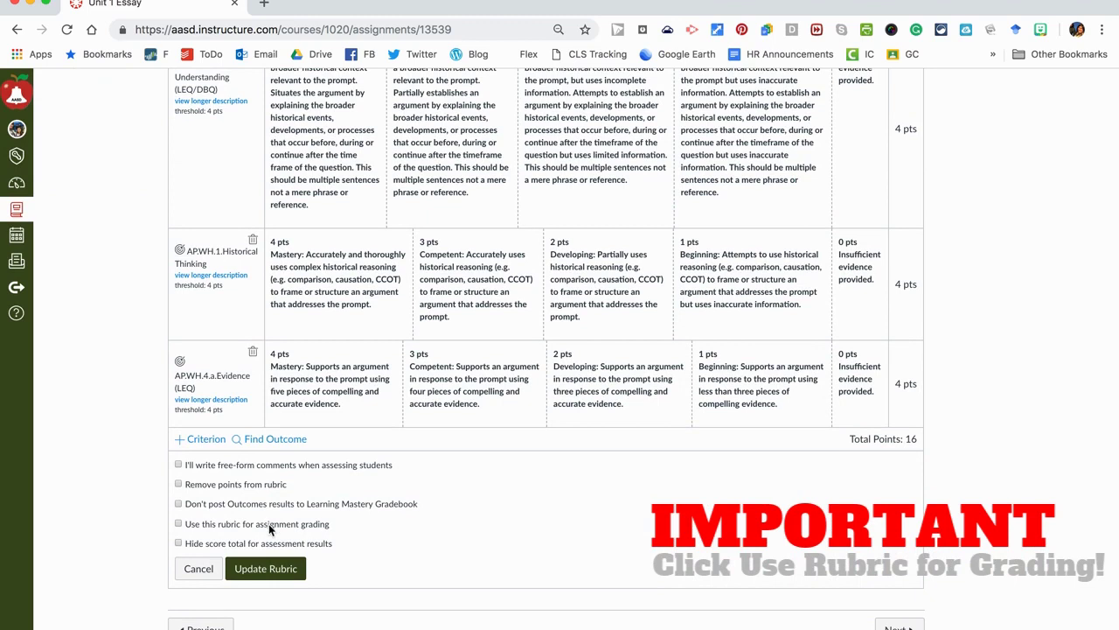
left_click(303, 529)
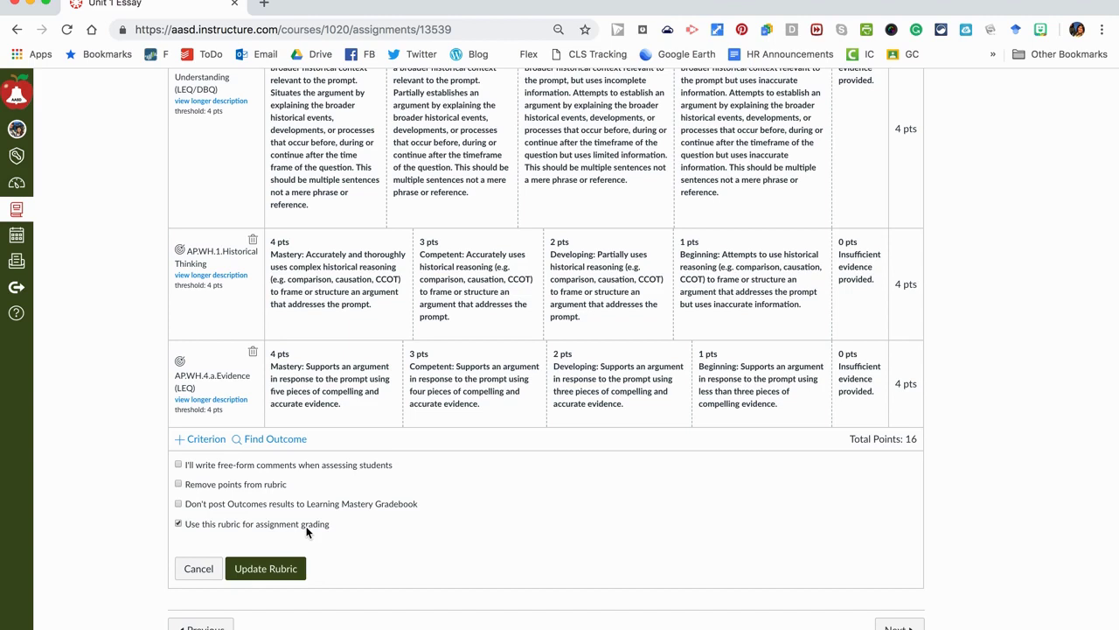
left_click(275, 569)
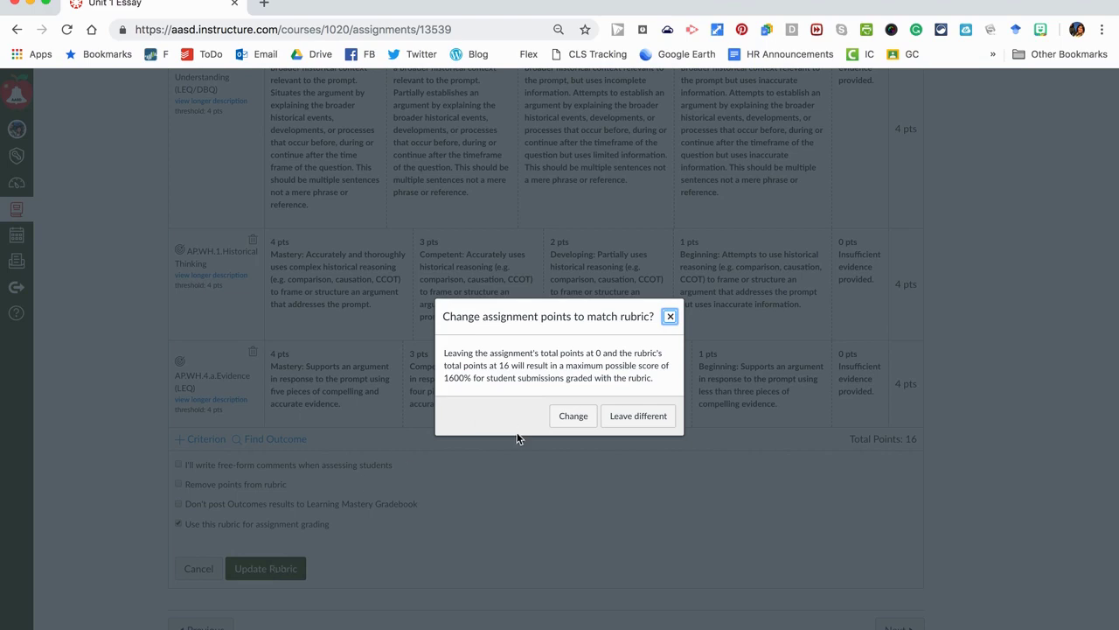
left_click(573, 415)
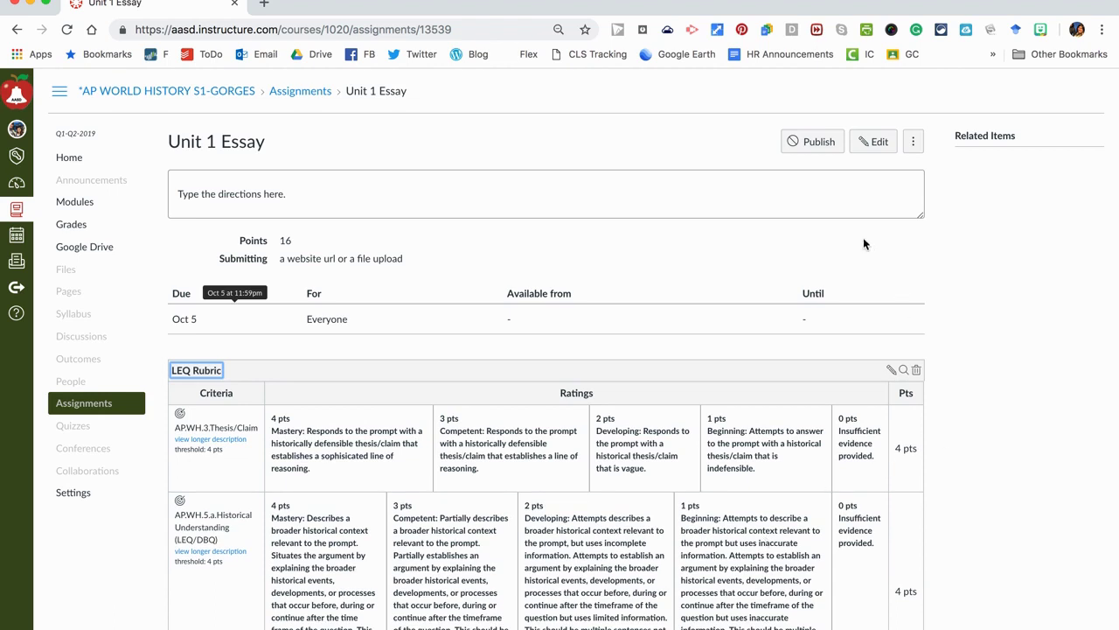
Publish the Unit 1 Essay assignment.
left_click(820, 142)
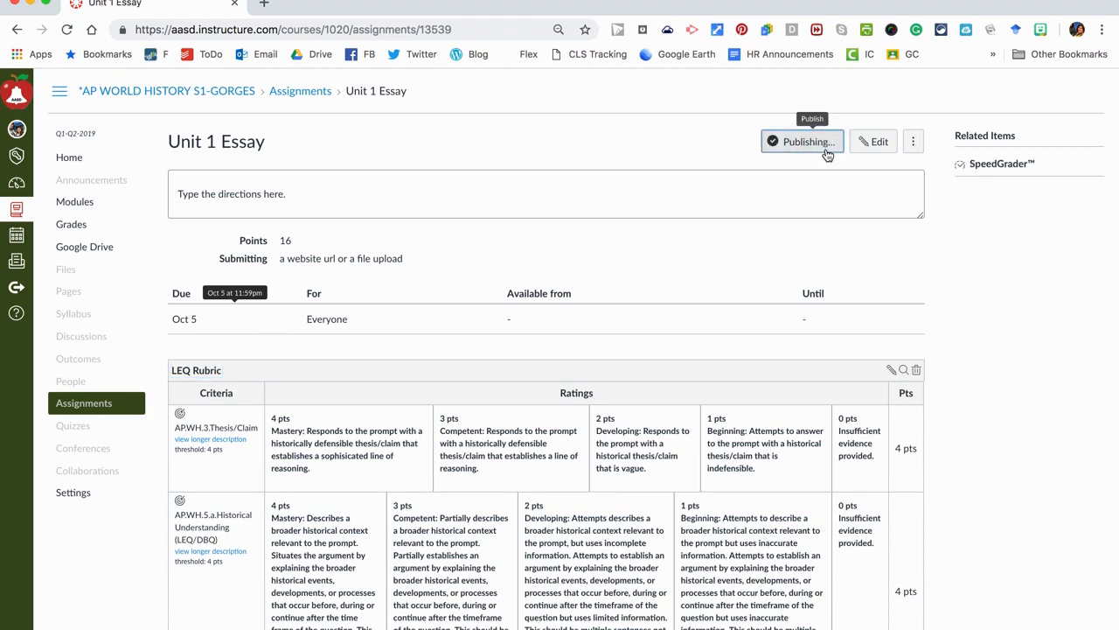